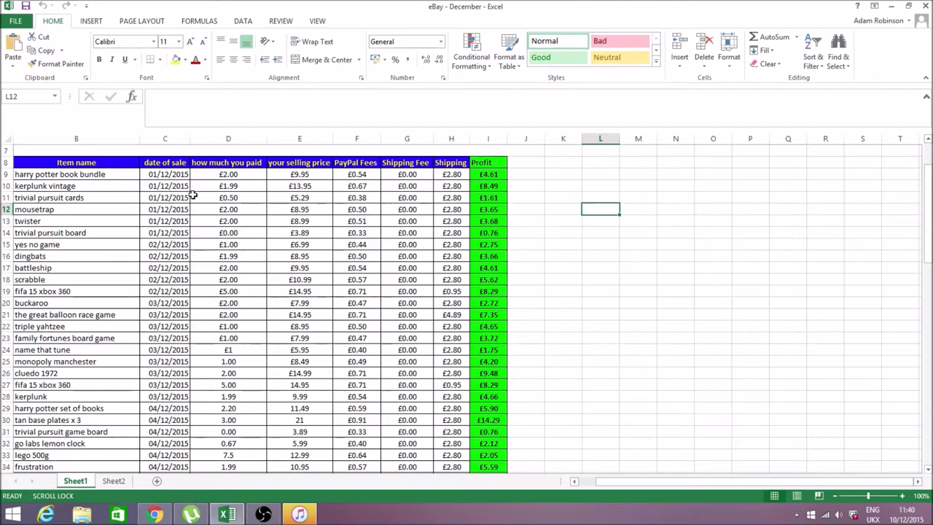
Step: Check the viewer's question about item costs and tax records on the YouTube comments page in Chrome, and return to the Excel workbook
mouse_move(191, 514)
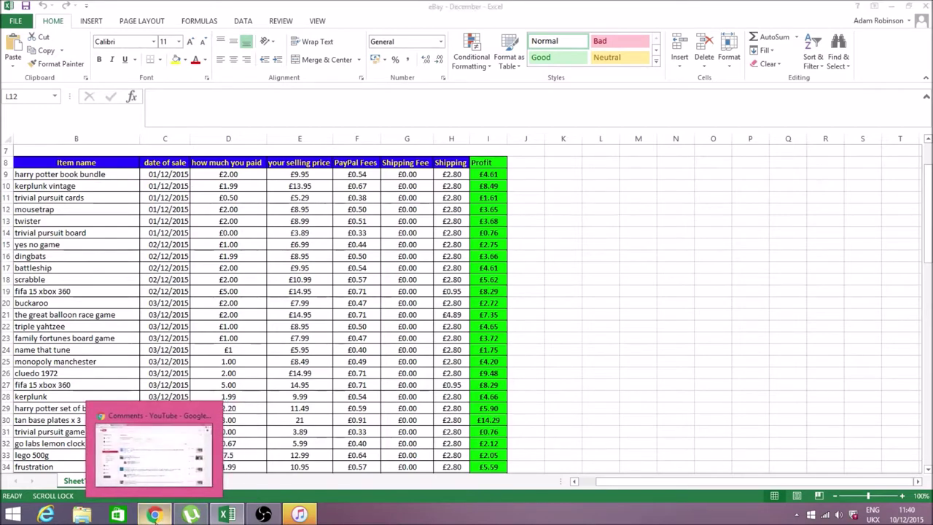
left_click(155, 515)
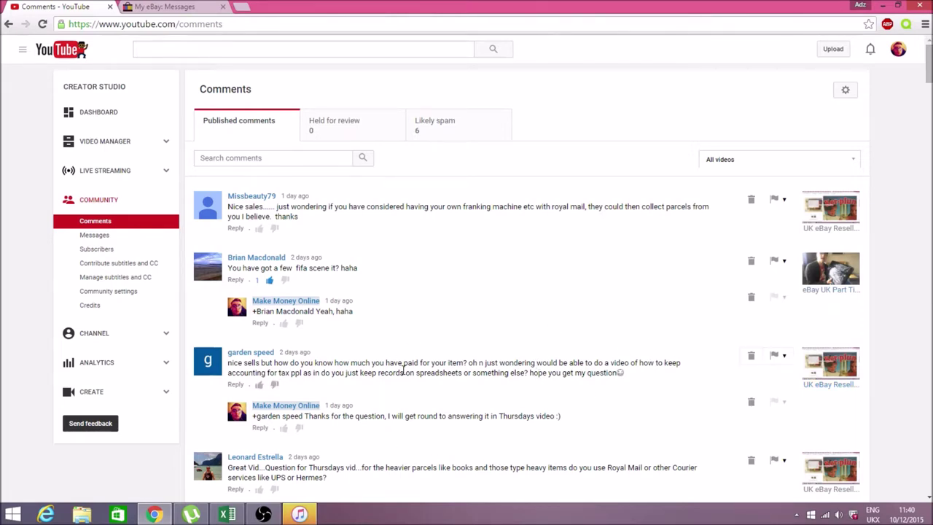
left_click(227, 514)
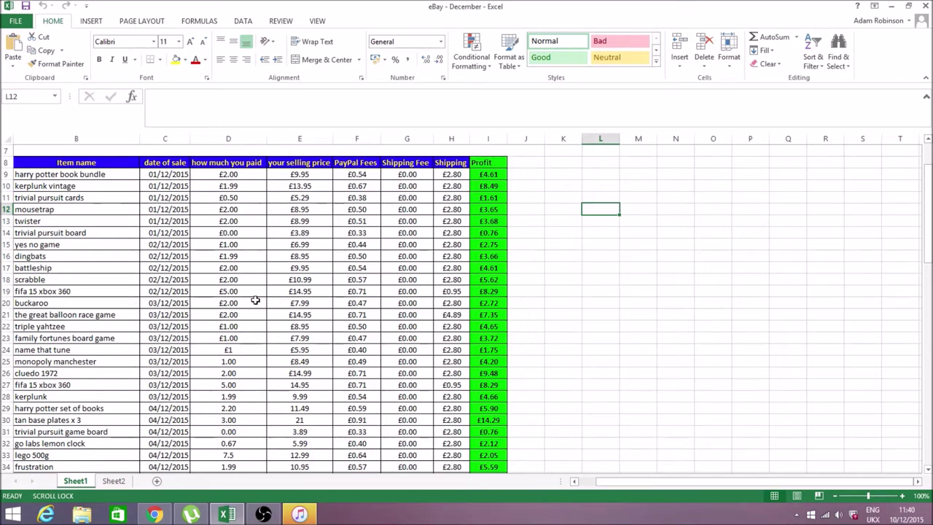
Step: View the blank grid on Sheet2, highlighting A1:H26, and return to the sales table on Sheet1
left_click(113, 482)
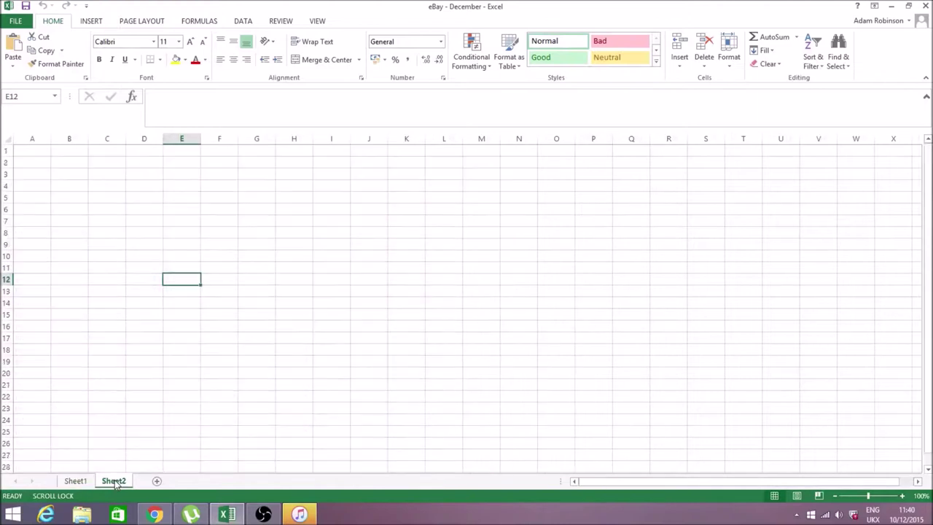
left_click_drag(32, 151, 286, 445)
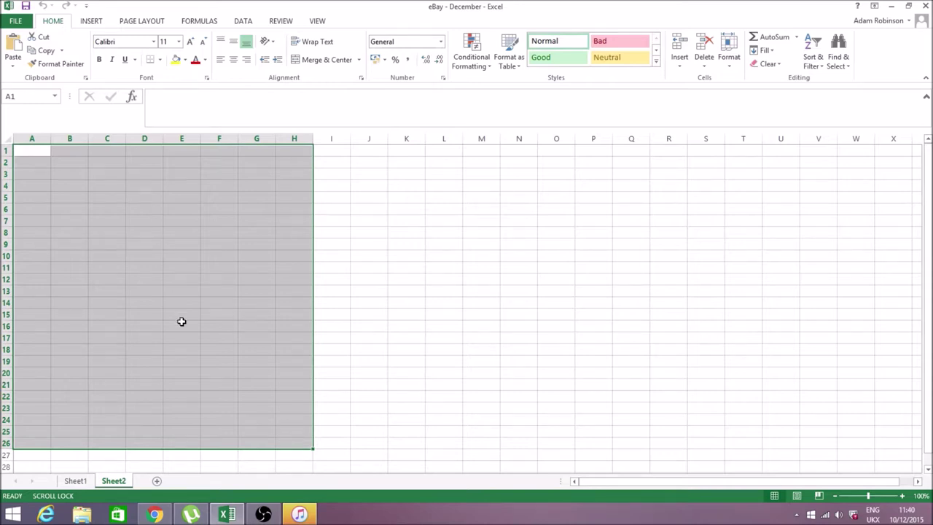
left_click(72, 484)
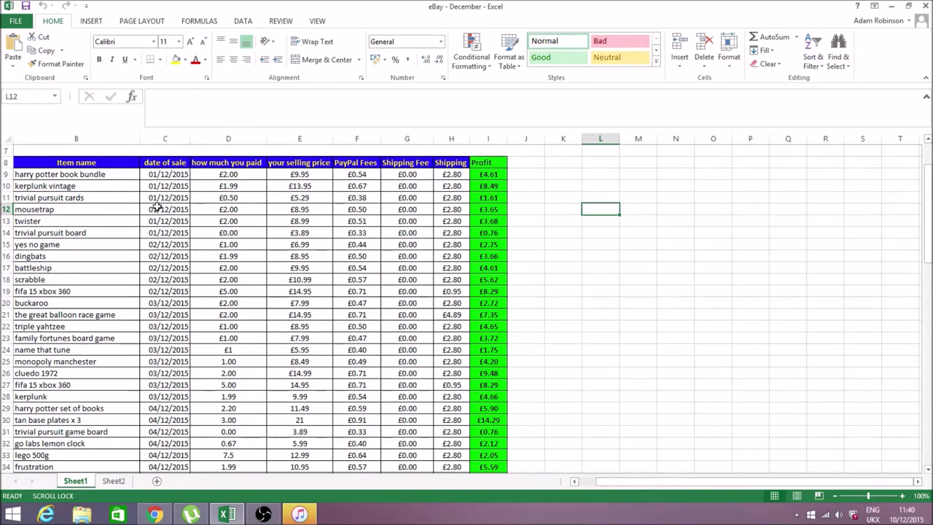
Step: Review the item name, date of sale, purchase cost and selling price columns of the sales table
left_click_drag(92, 176, 91, 421)
left_click_drag(177, 175, 181, 385)
left_click_drag(248, 175, 244, 375)
left_click_drag(299, 178, 288, 350)
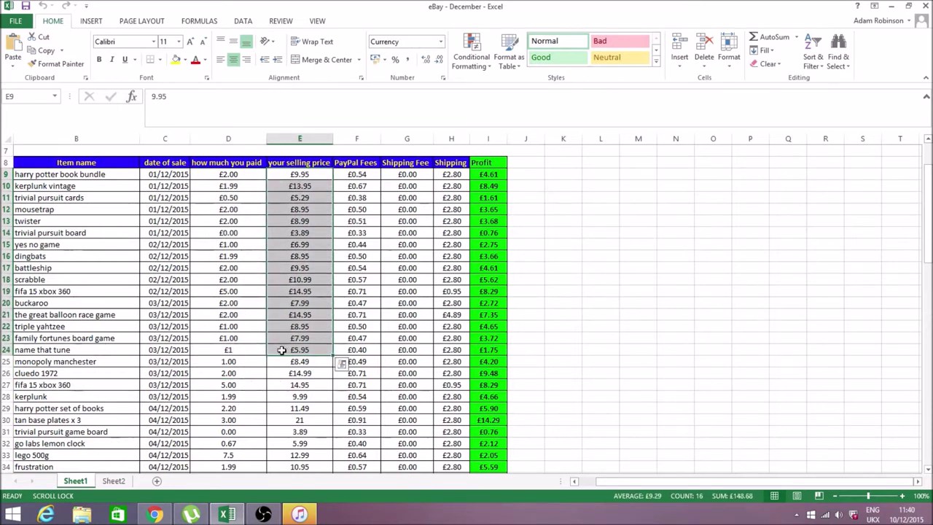
left_click_drag(235, 175, 234, 396)
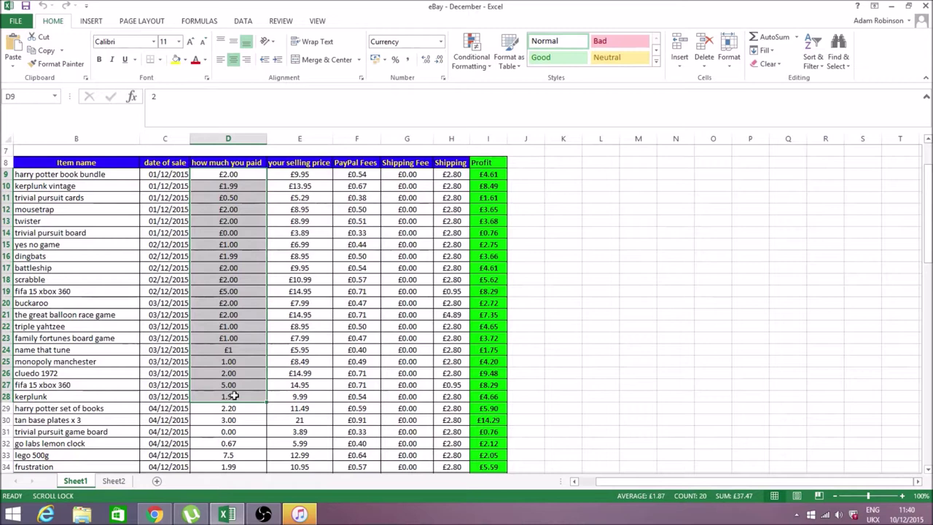
Step: Review the PayPal Fees, Shipping Fee, Shipping and Profit columns of the sales table
left_click(358, 315)
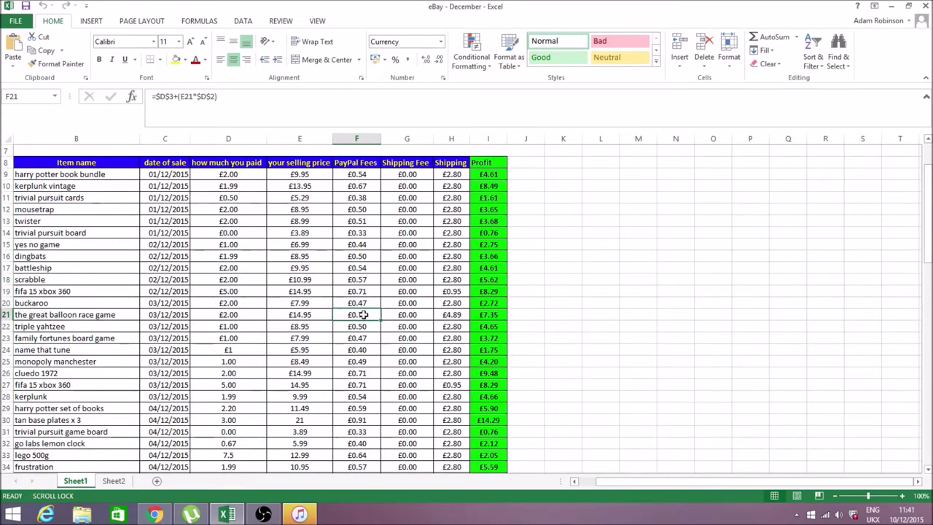
left_click_drag(369, 186, 386, 349)
left_click_drag(407, 187, 452, 360)
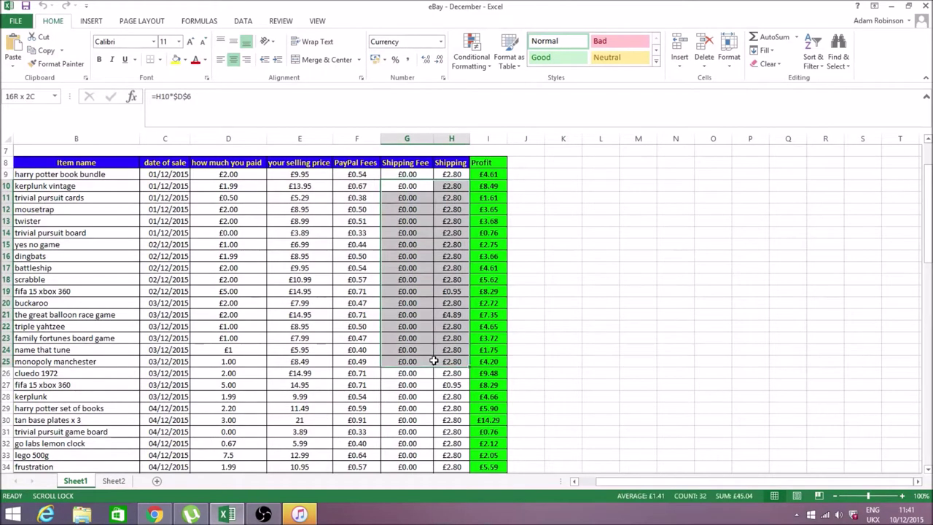
left_click(420, 175)
left_click_drag(461, 172, 460, 388)
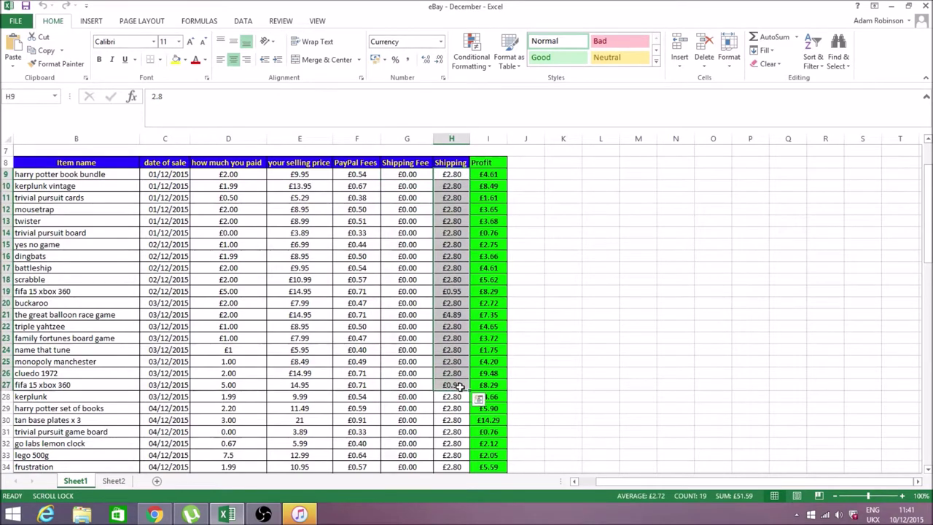
left_click(329, 225)
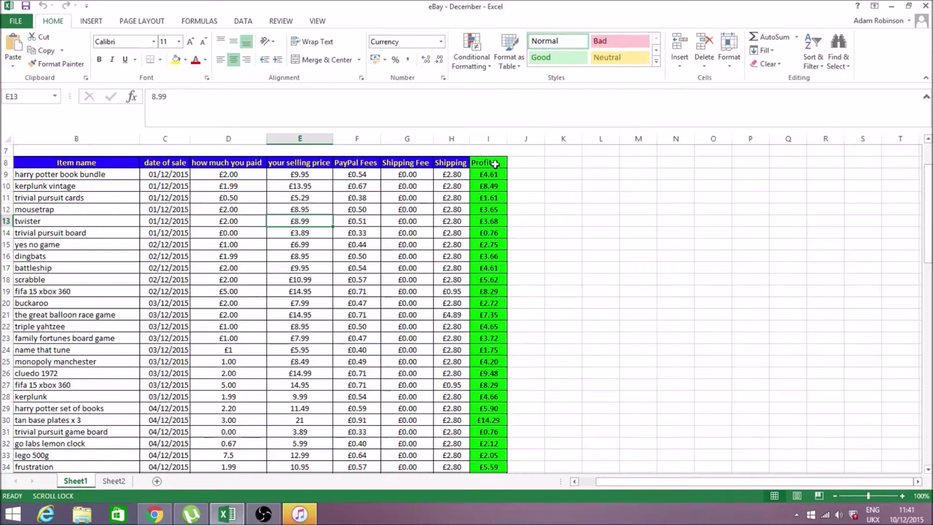
left_click_drag(487, 162, 487, 292)
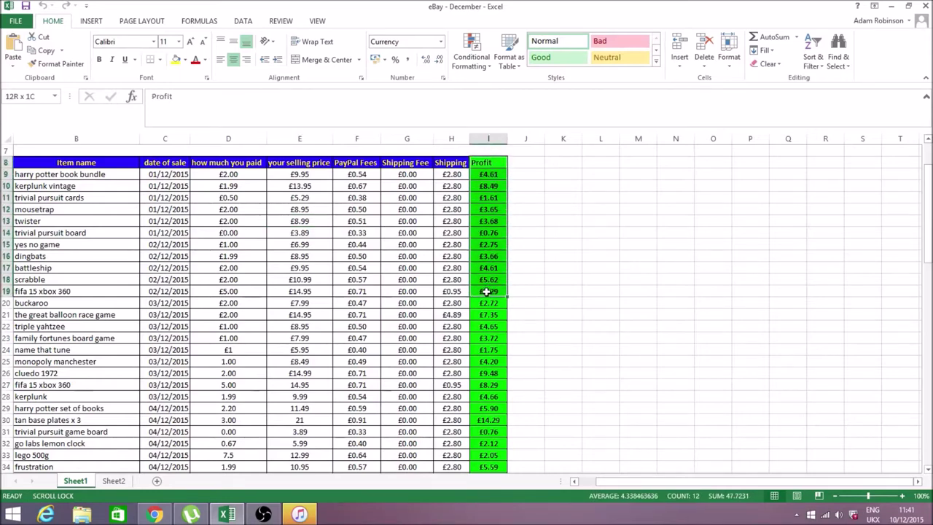
left_click(569, 245)
Step: Look through the recorded December sales down to the last filled row and back up to the column headings
scroll(452, 247, "down", 6)
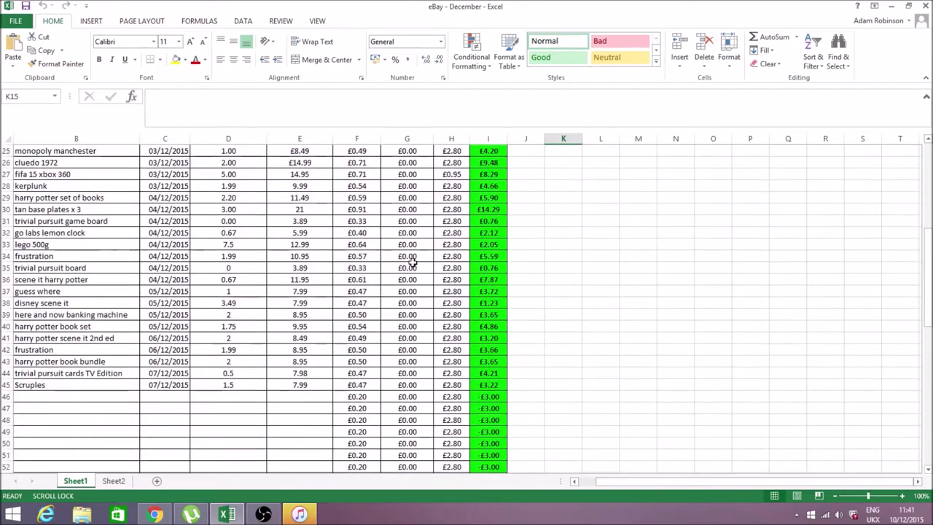
scroll(208, 348, "up", 4)
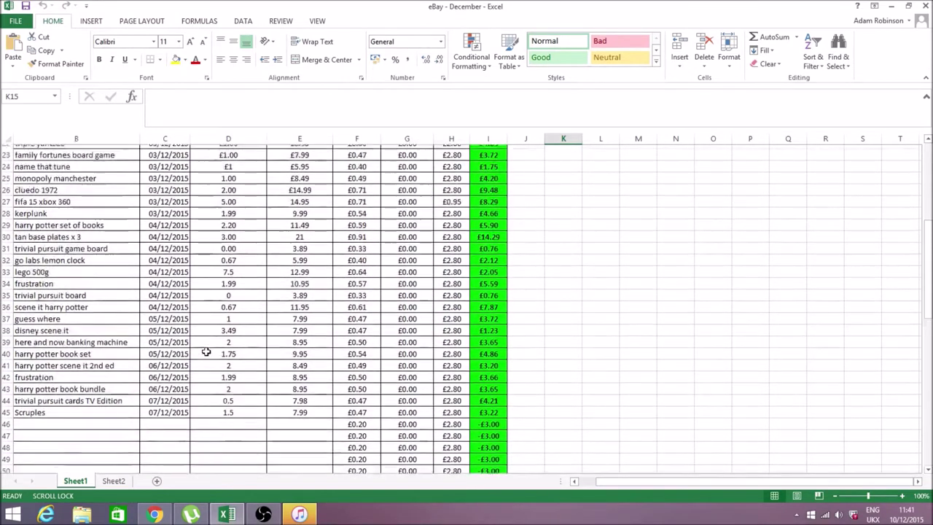
left_click_drag(155, 175, 155, 423)
left_click(204, 313)
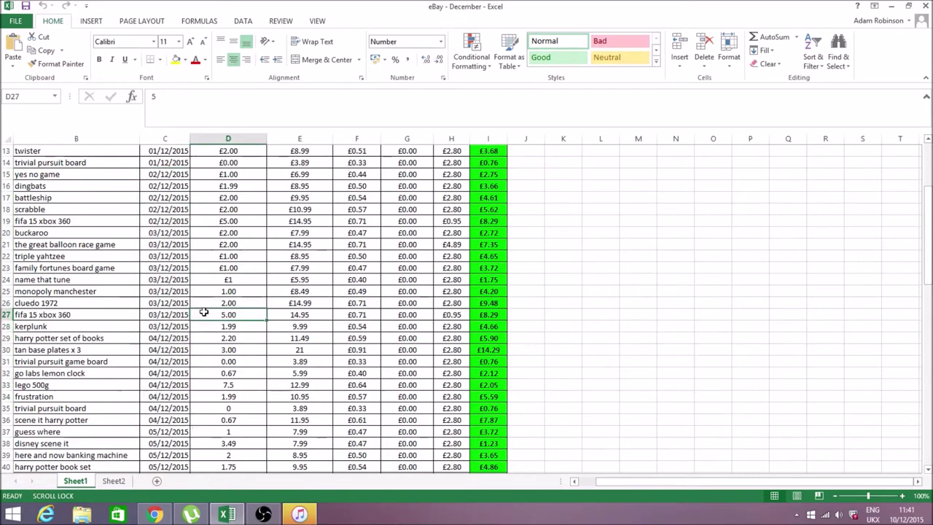
right_click(205, 313)
key("Escape")
scroll(184, 240, "up", 3)
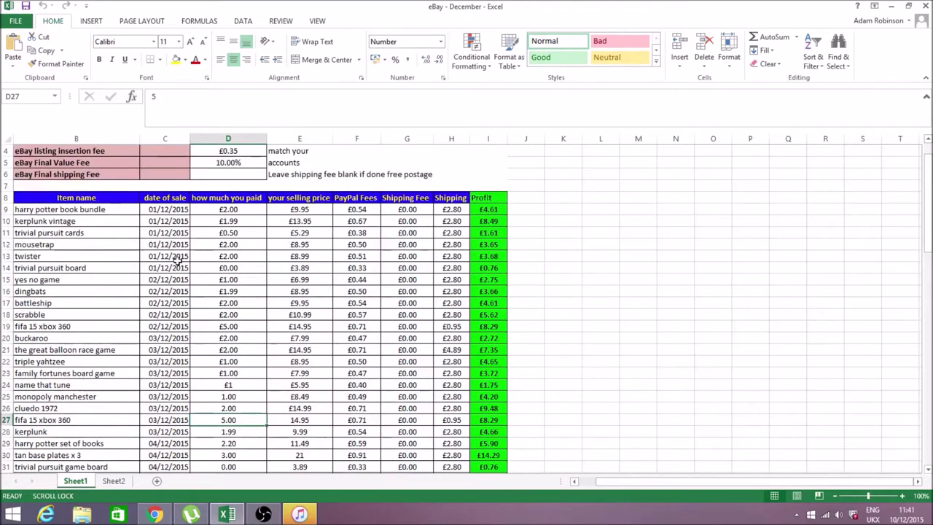
Step: Examine how the sales are grouped by date at the start of the month, including the 03/12/2015 entries
left_click_drag(175, 209, 175, 328)
left_click(171, 362)
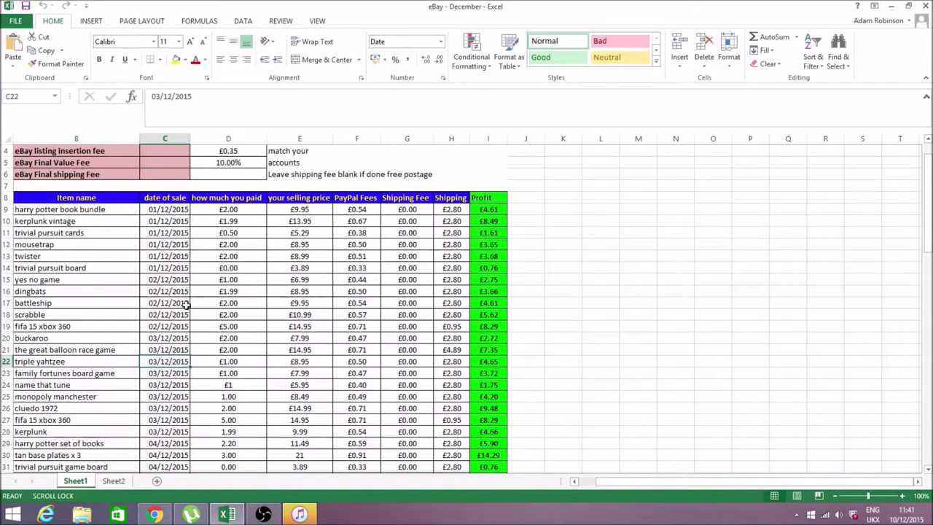
scroll(171, 361, "down", 1)
left_click_drag(173, 396, 183, 306)
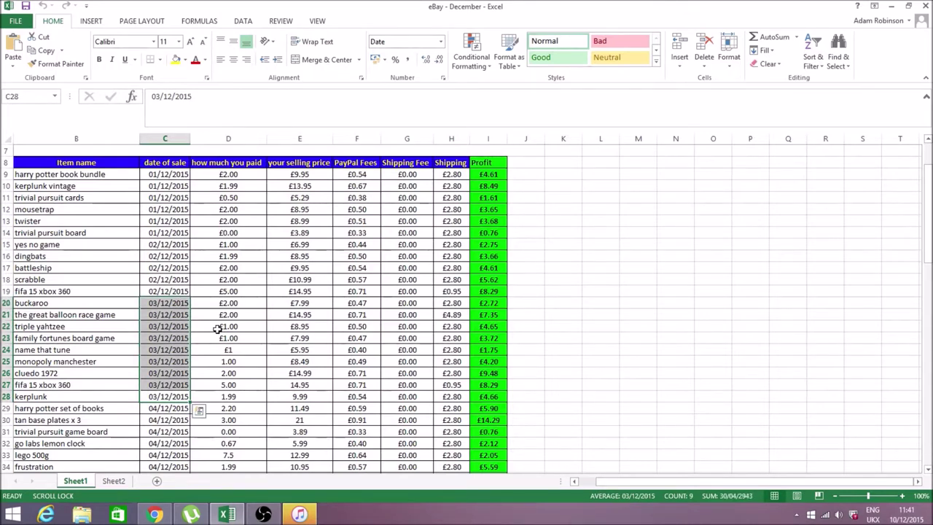
left_click(219, 317)
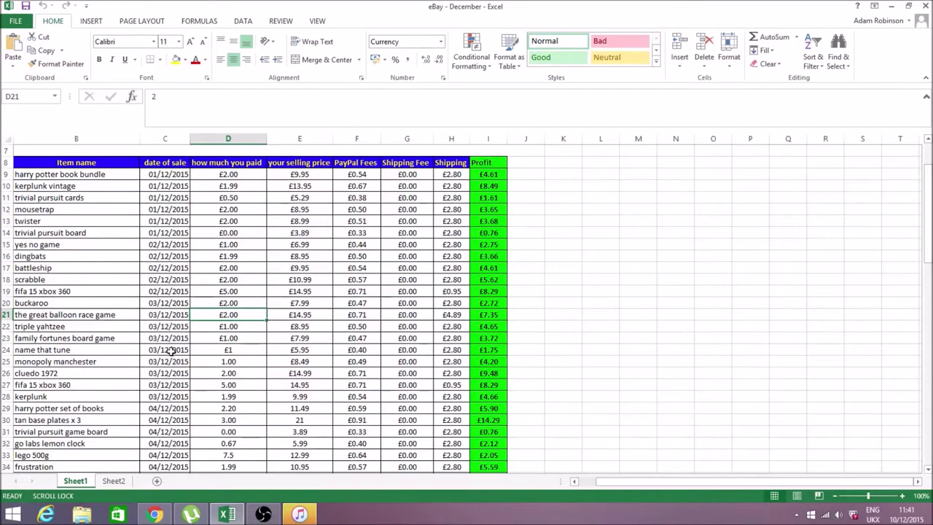
Step: Examine the great balloon race game entry, the sales dated 04/12/2015 and the remaining entries to the end of the list
left_click(111, 313)
scroll(117, 315, "down", 1)
scroll(116, 315, "down", 2)
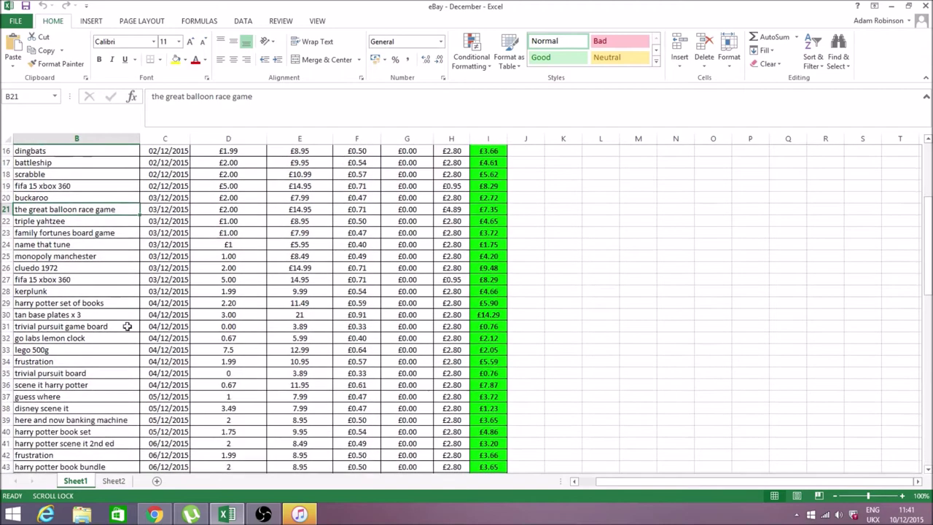
left_click(168, 357)
left_click_drag(168, 353, 175, 304)
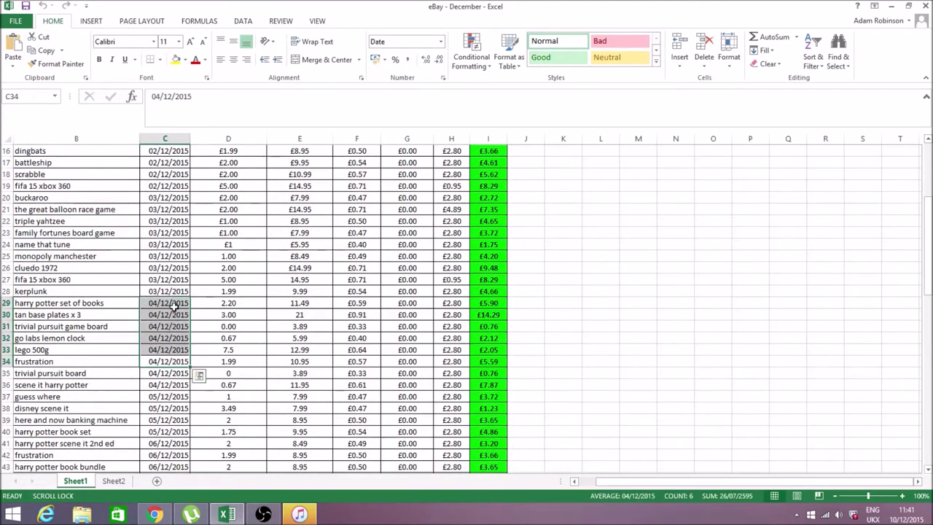
left_click(225, 352)
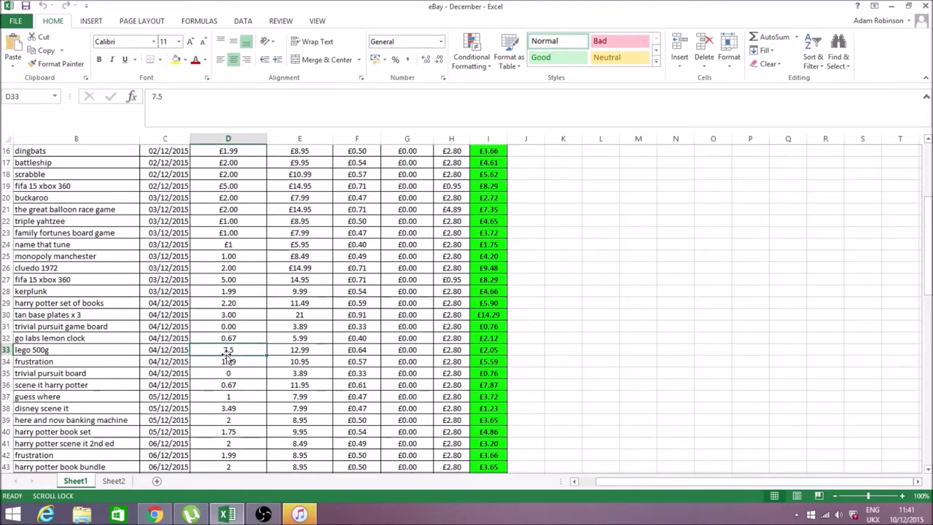
scroll(226, 353, "down", 1)
scroll(227, 353, "down", 1)
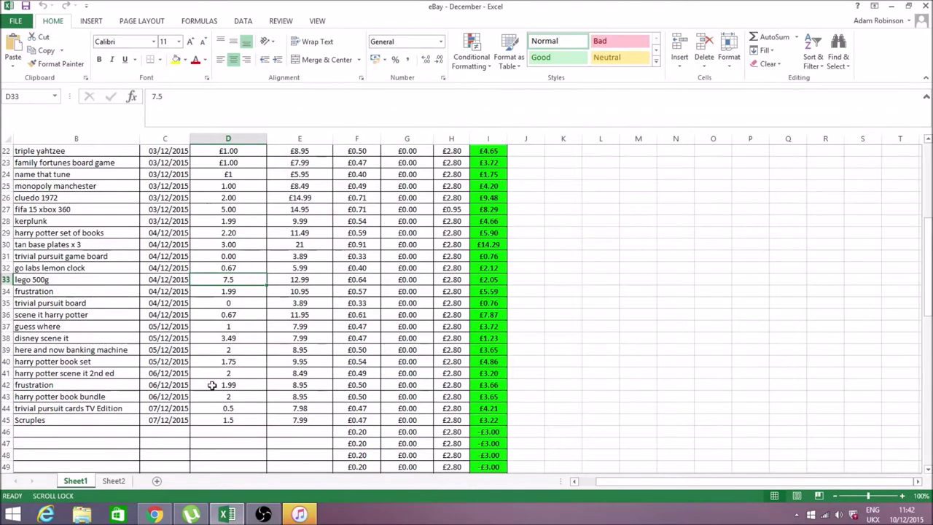
Step: Inspect the tan base plates x 3 sale from its item name and date across to its profit
scroll(393, 361, "up", 2)
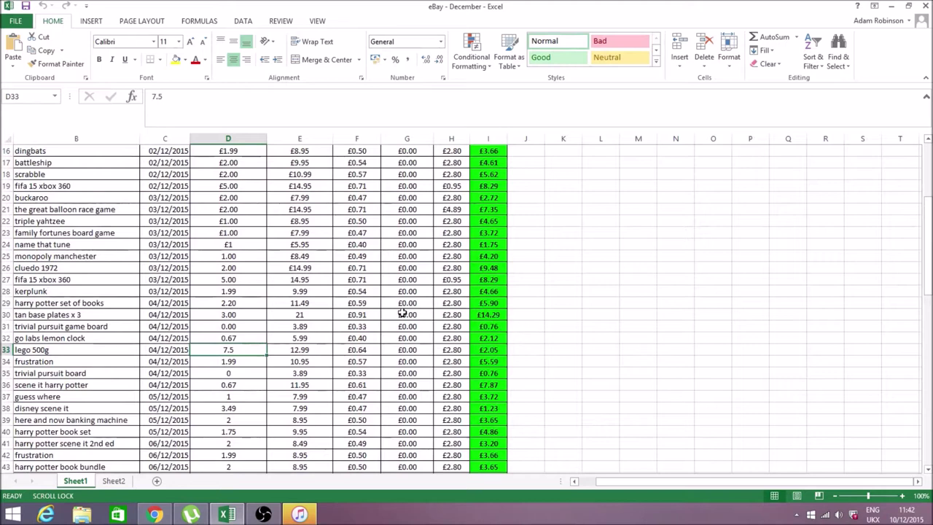
left_click(152, 318)
left_click_drag(215, 315, 511, 321)
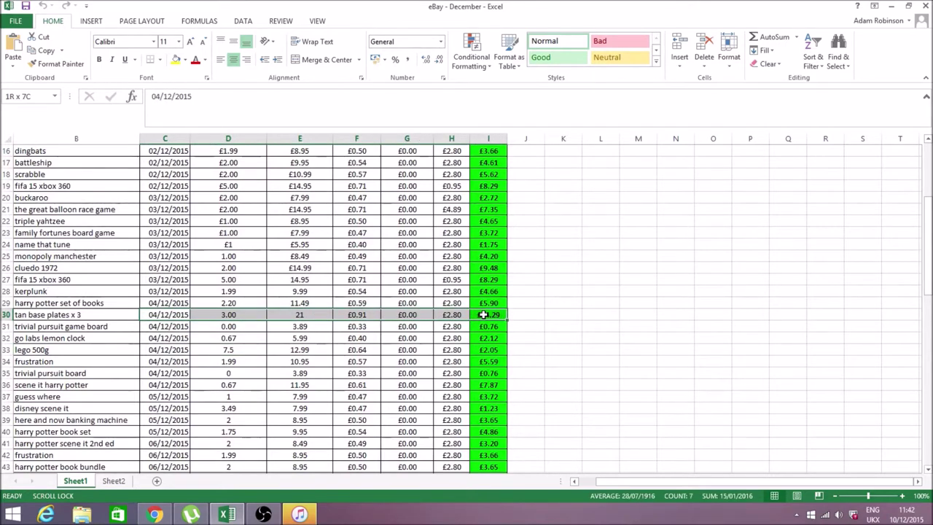
left_click(255, 278)
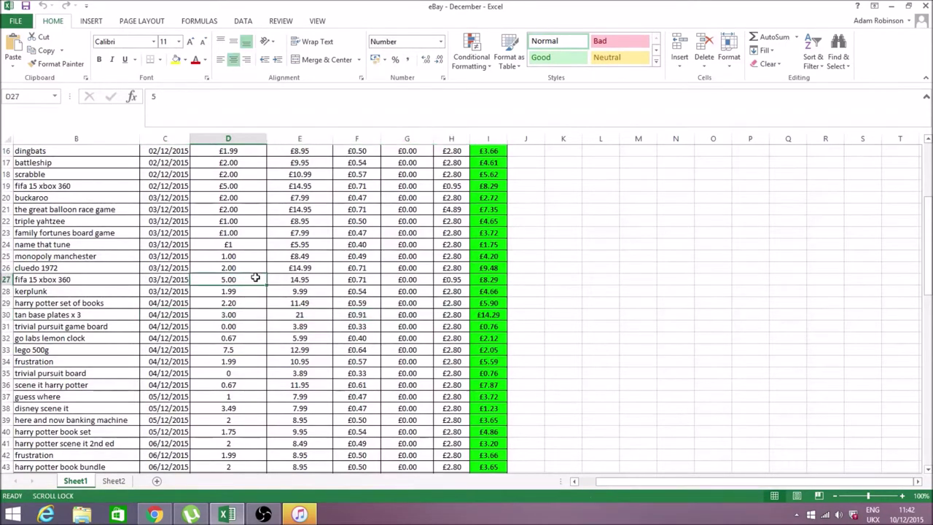
left_click(93, 324)
left_click(94, 316)
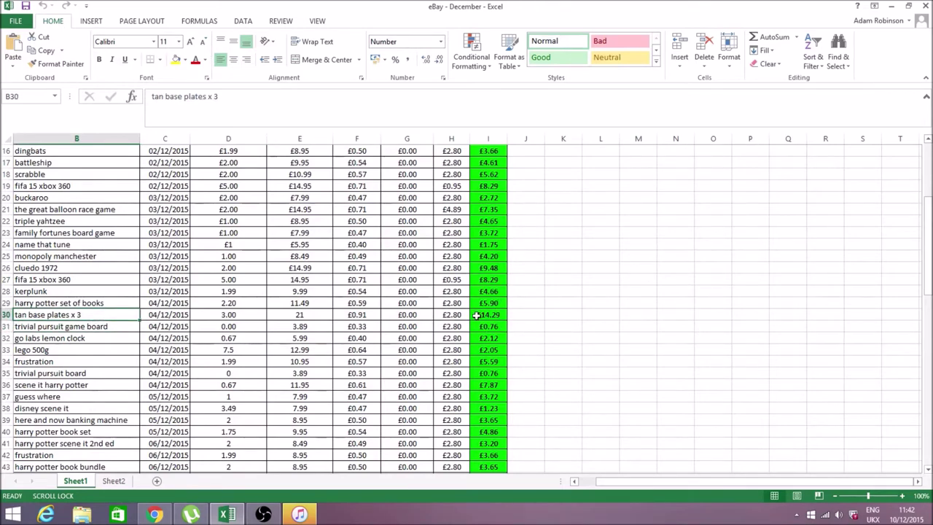
Step: Inspect the profit formulas for kerplunk vintage and the first fifa 15 xbox 360 sale, along with nearby shipping and selling prices
scroll(522, 300, "up", 2)
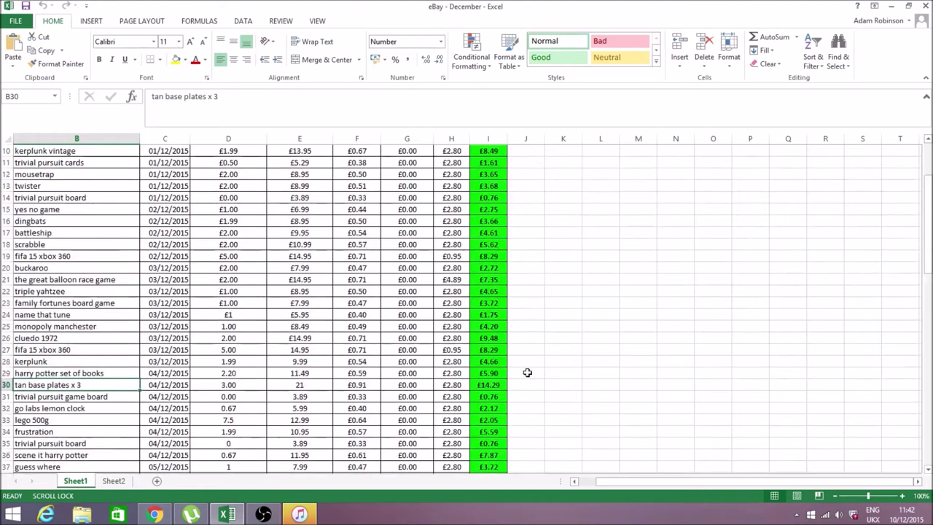
scroll(506, 338, "up", 1)
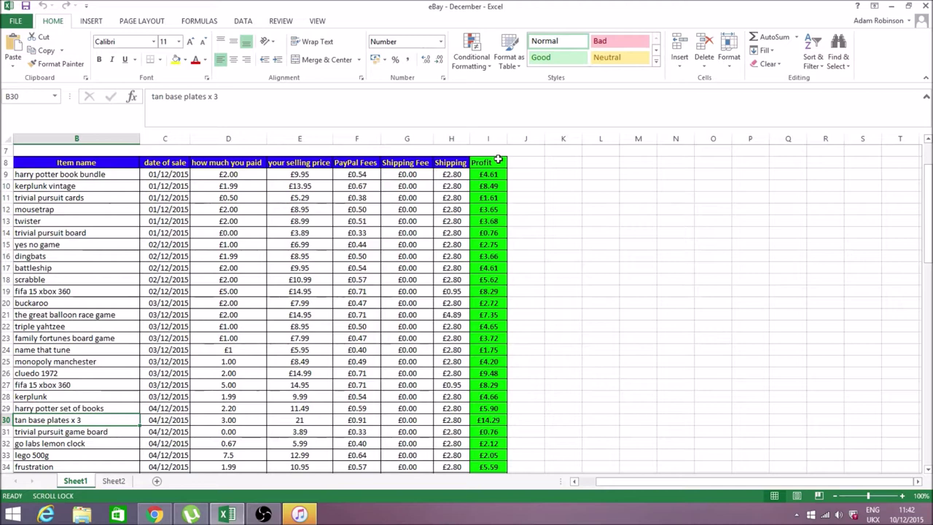
left_click(496, 184)
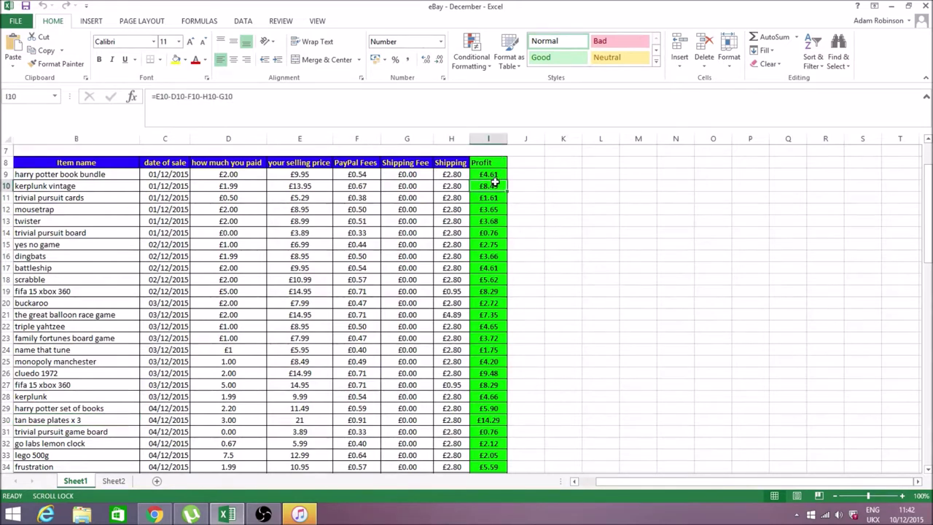
left_click(456, 265)
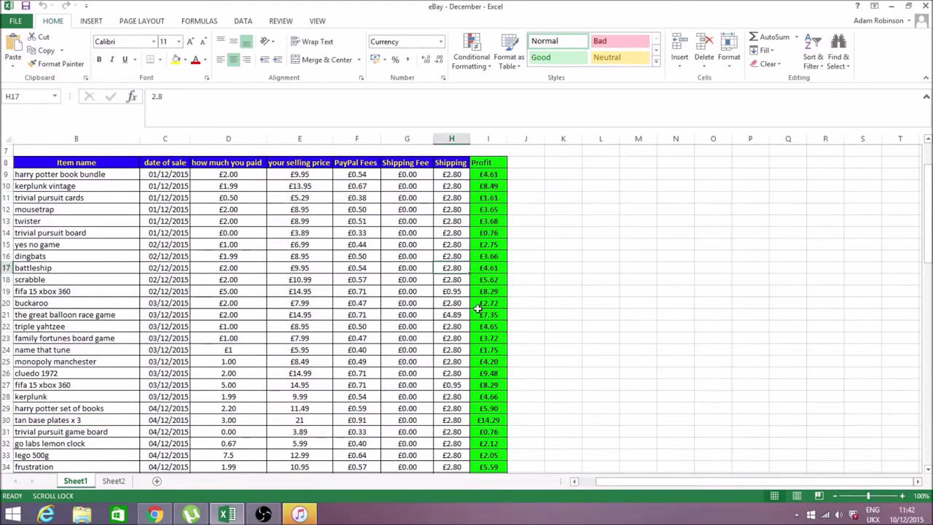
left_click(485, 292)
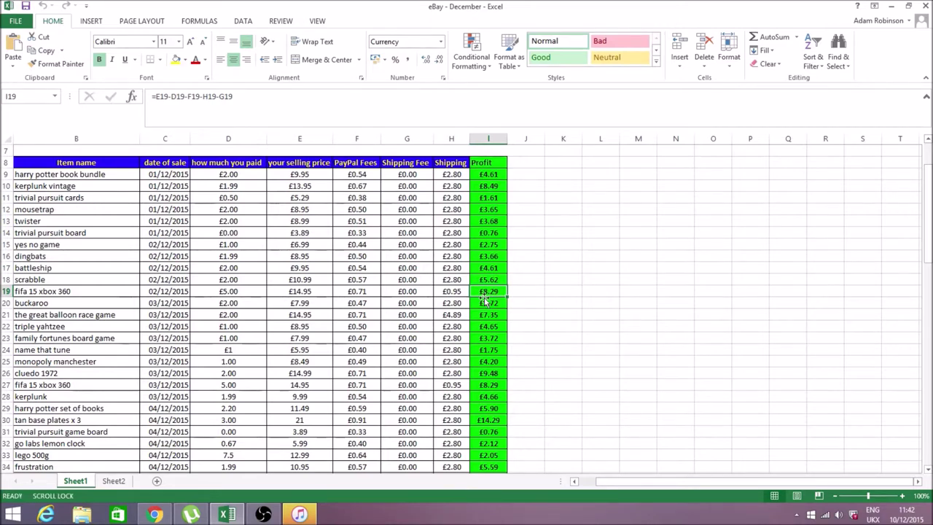
left_click(295, 305)
scroll(468, 310, "down", 1)
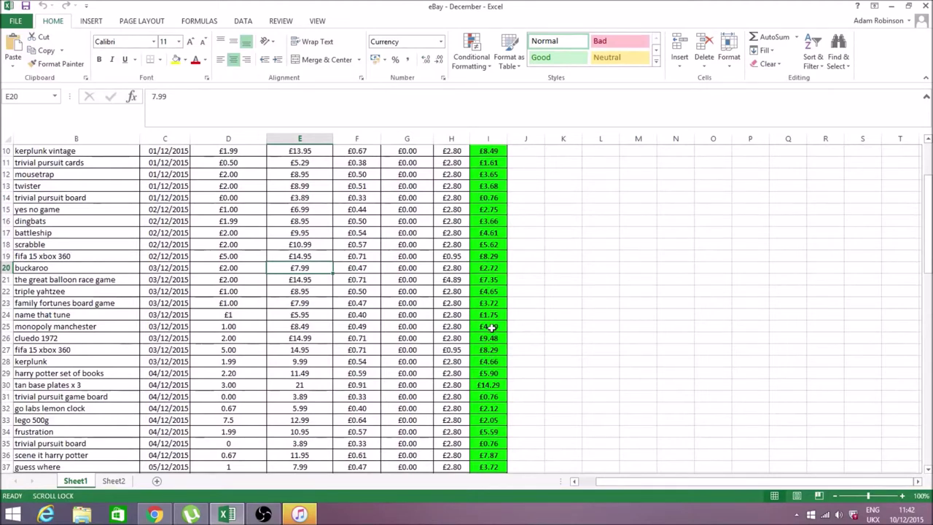
left_click(498, 258)
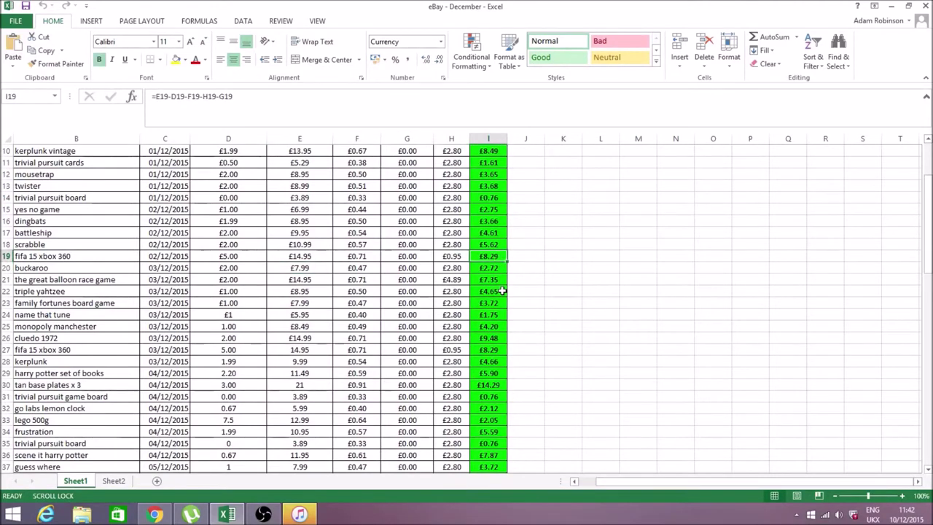
Step: Inspect the profit formulas for the great balloon race game and the fifa 15 xbox 360 sale dated 03/12/2015, and review the surrounding sales
left_click(500, 281)
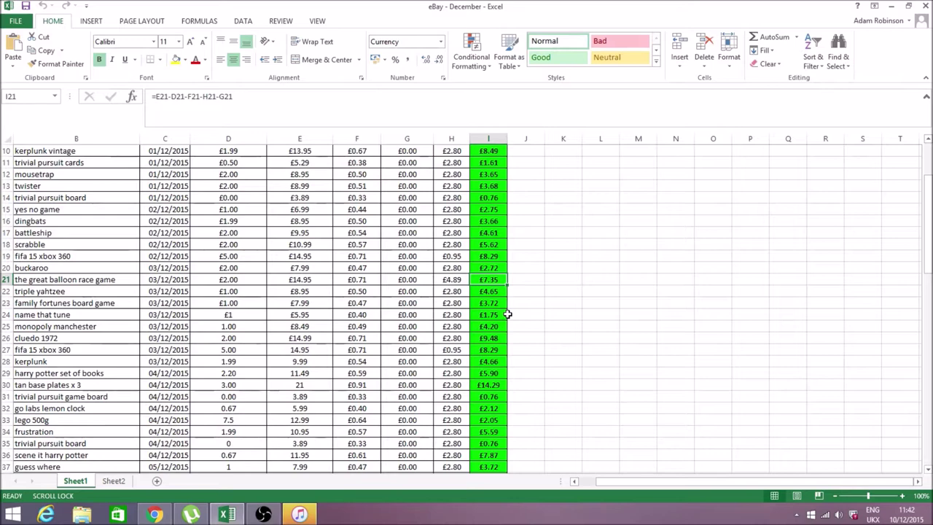
scroll(507, 315, "down", 1)
left_click(502, 314)
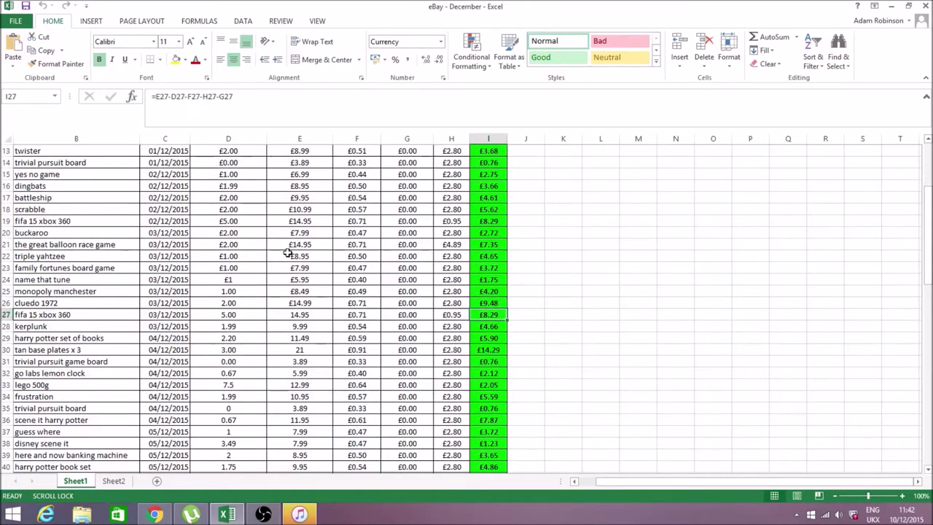
scroll(288, 252, "up", 2)
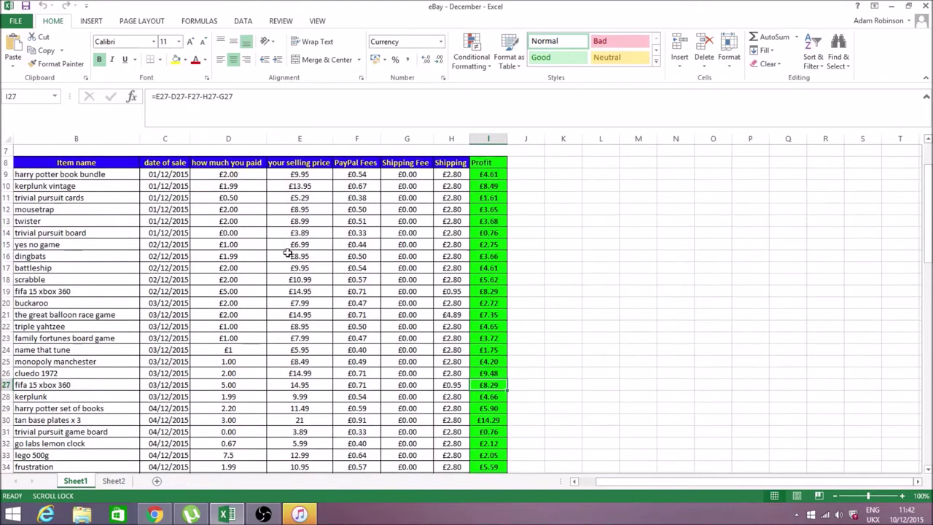
scroll(288, 252, "down", 1)
scroll(288, 253, "down", 2)
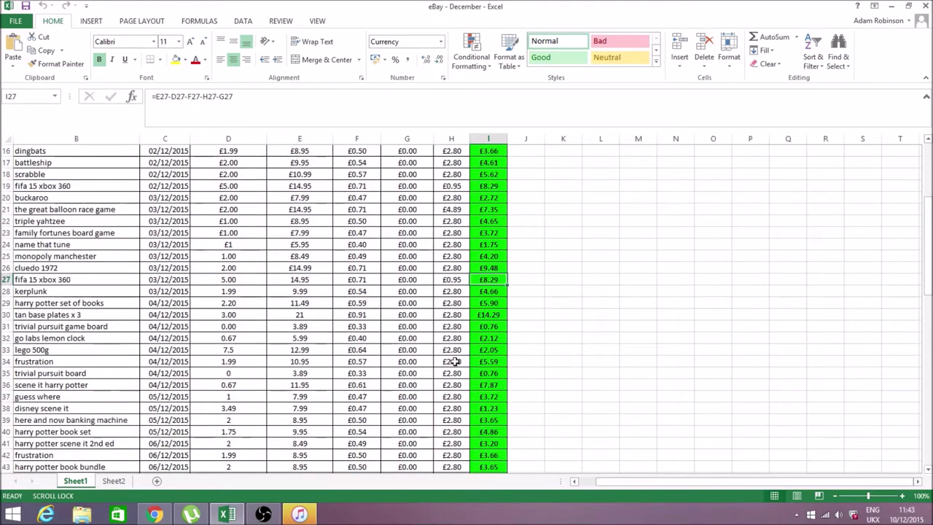
scroll(291, 329, "up", 5)
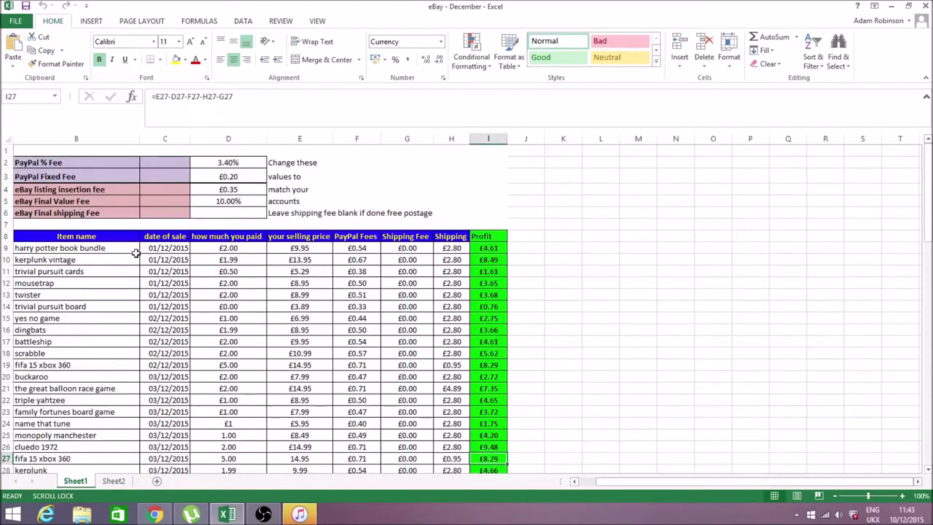
Step: View the blank Sheet2, highlight the range A1:I26 there and return to the sales list on Sheet1
left_click(114, 481)
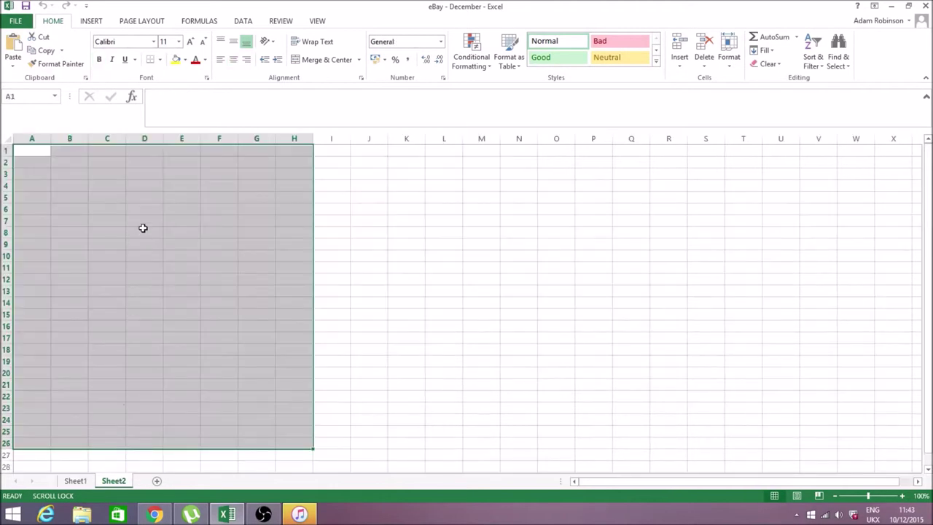
left_click(468, 243)
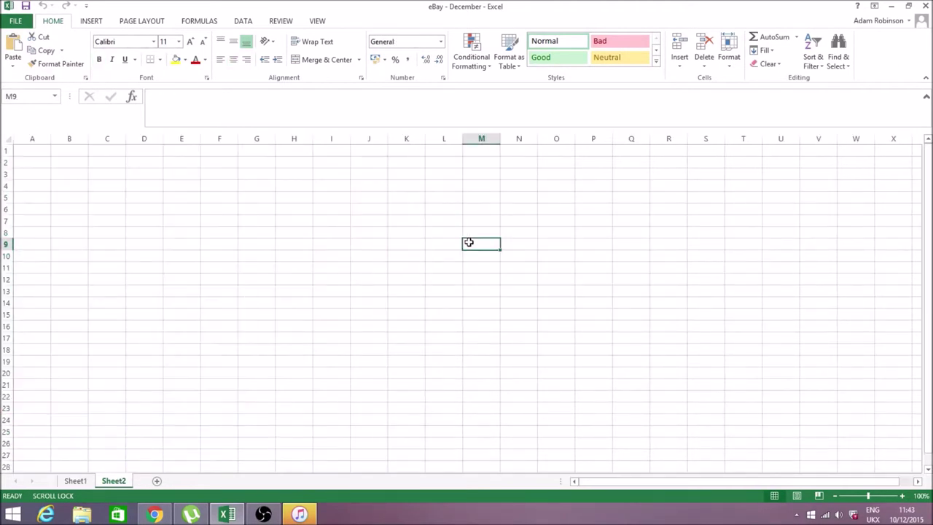
left_click(67, 484)
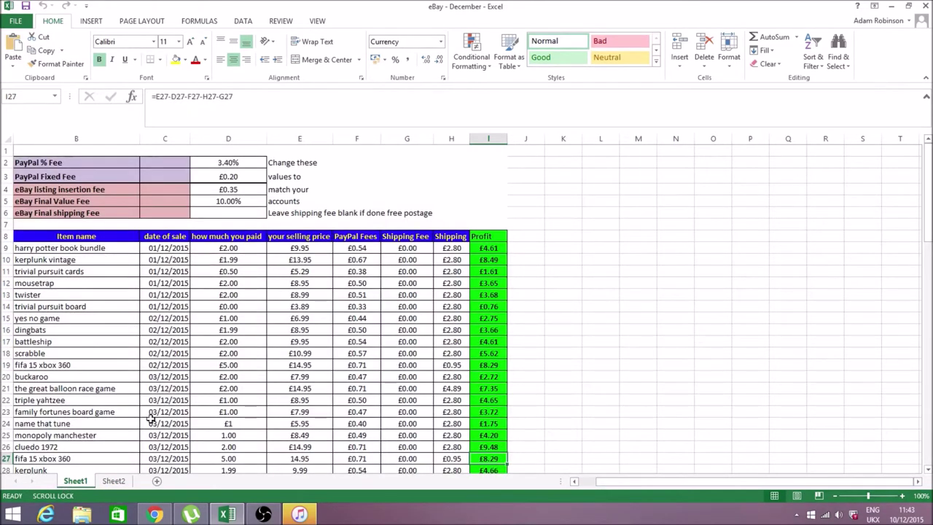
left_click(115, 481)
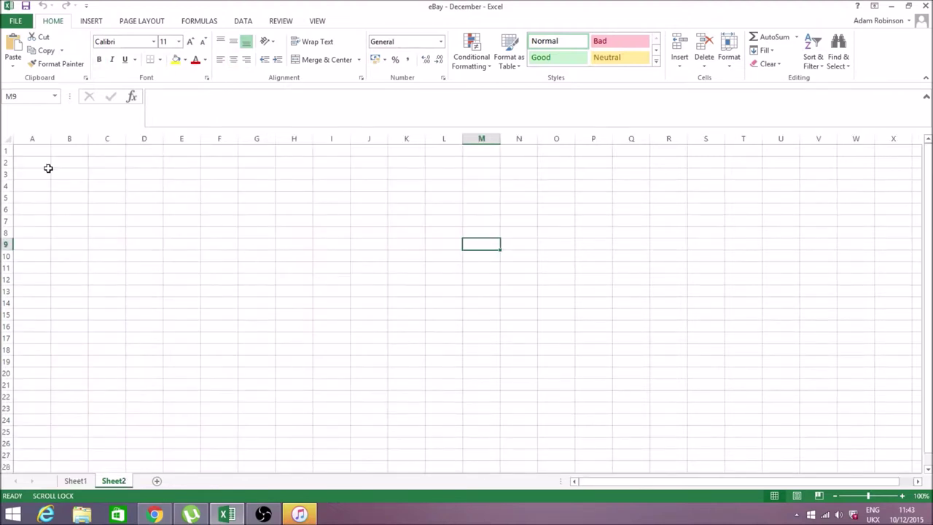
left_click_drag(37, 152, 342, 442)
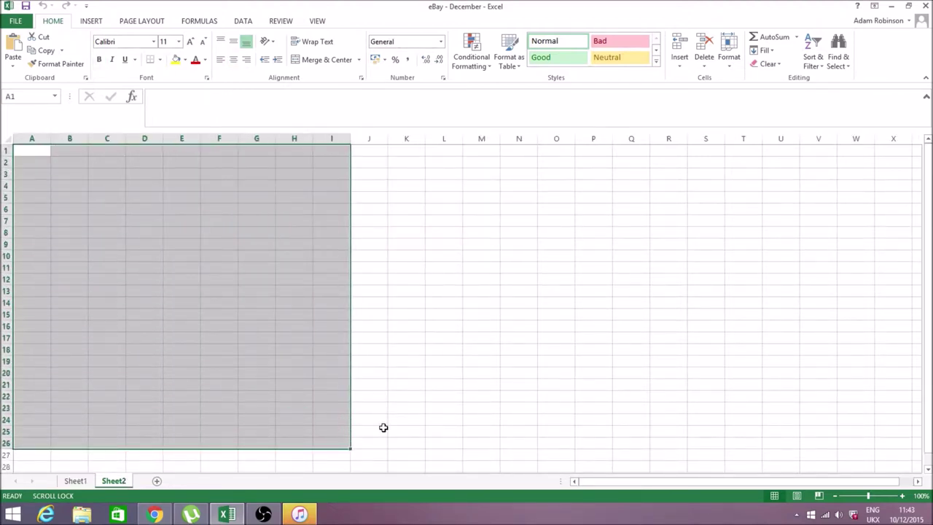
left_click(76, 481)
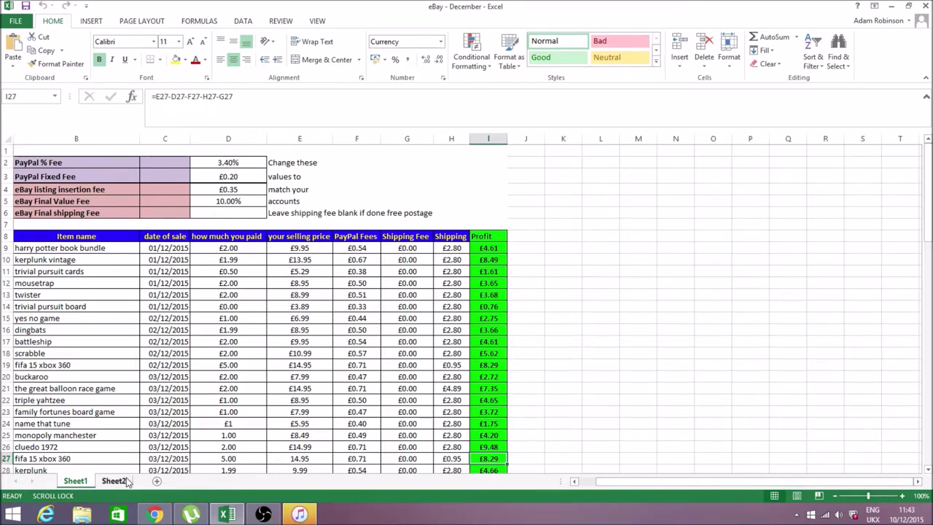
right_click(367, 281)
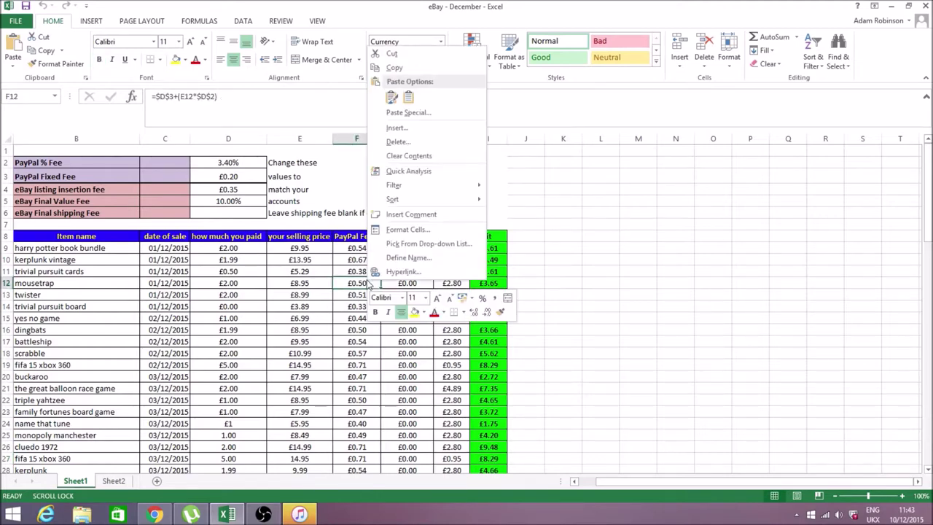
left_click(325, 317)
left_click(330, 310)
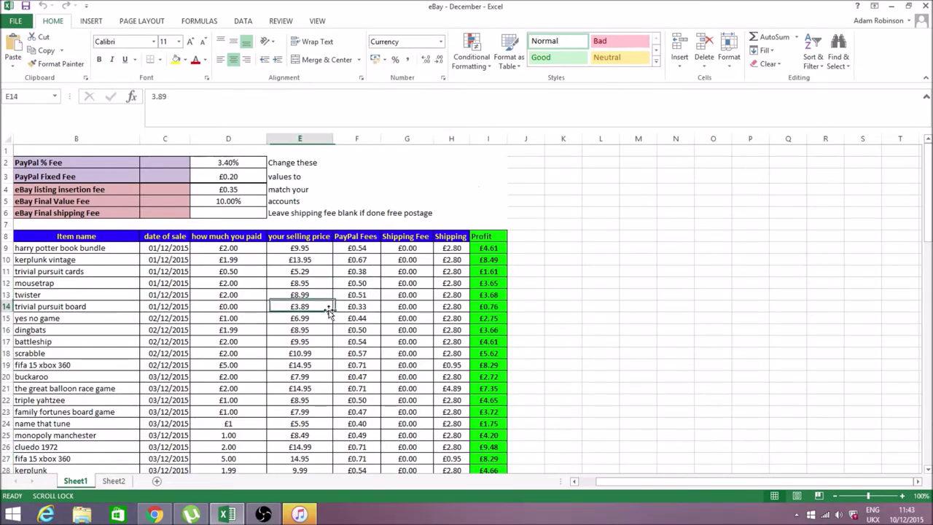
Step: Examine the sales table down to its last profit cell, I91, and return to the fee settings at its start
scroll(433, 281, "down", 11)
scroll(483, 356, "down", 15)
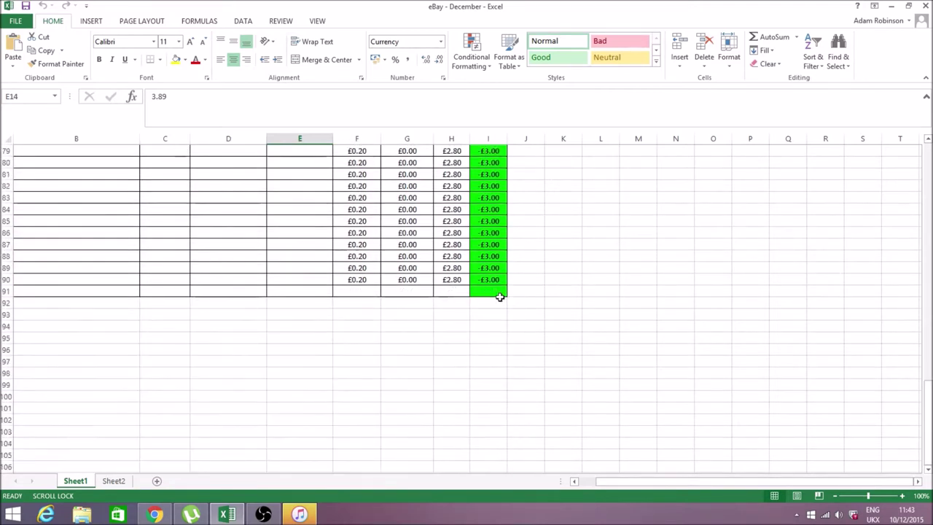
left_click(497, 291)
scroll(522, 339, "up", 6)
scroll(516, 343, "up", 20)
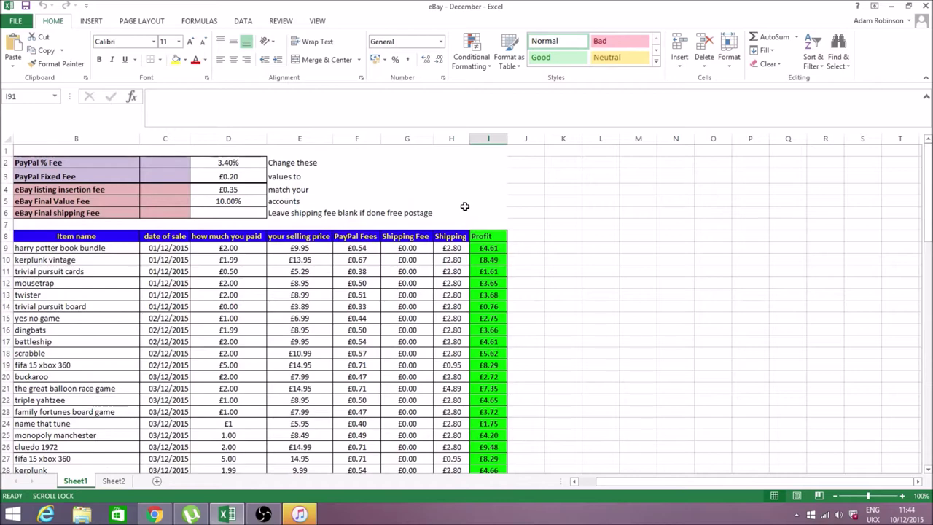
Step: Revisit Sheet2, replace its range selection with cell J9 and go back to the sales list on Sheet1
left_click(113, 481)
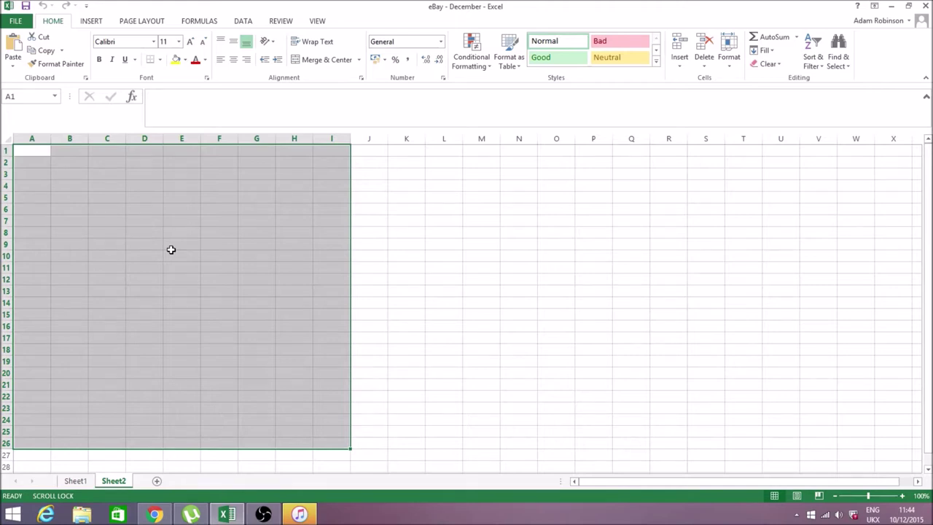
left_click(359, 244)
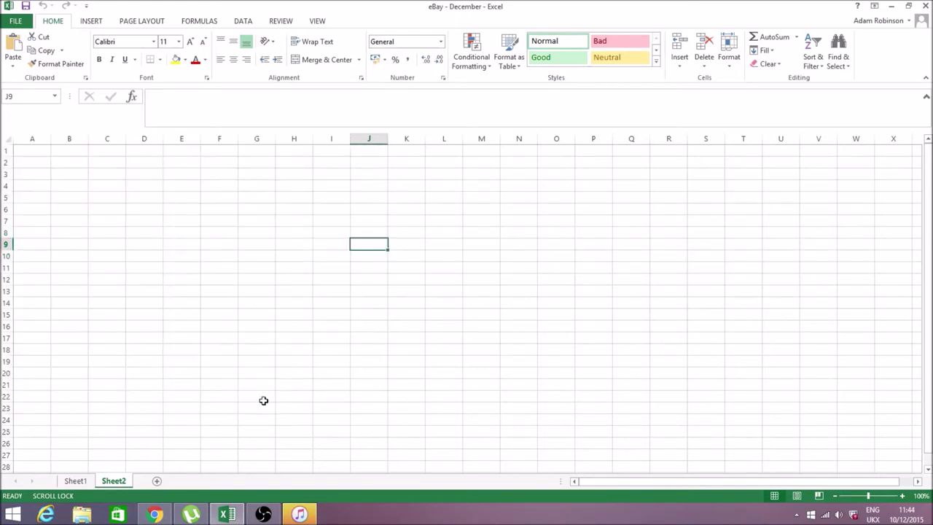
left_click(75, 482)
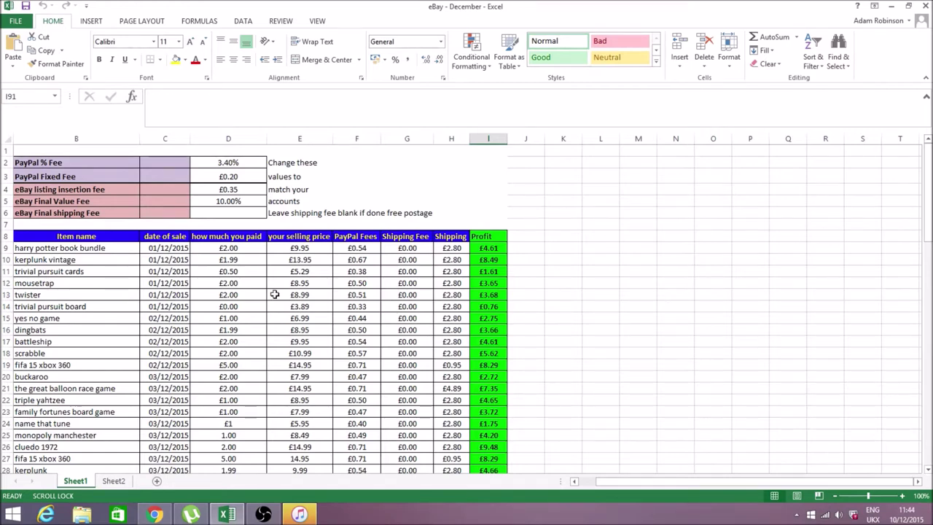
Step: Review the item names and purchase costs, highlighting the costs in D13:D28 and those from harry potter book bundle to cluedo 1972
scroll(280, 258, "down", 3)
left_click_drag(211, 198, 228, 385)
left_click_drag(91, 209, 70, 384)
left_click_drag(218, 186, 229, 371)
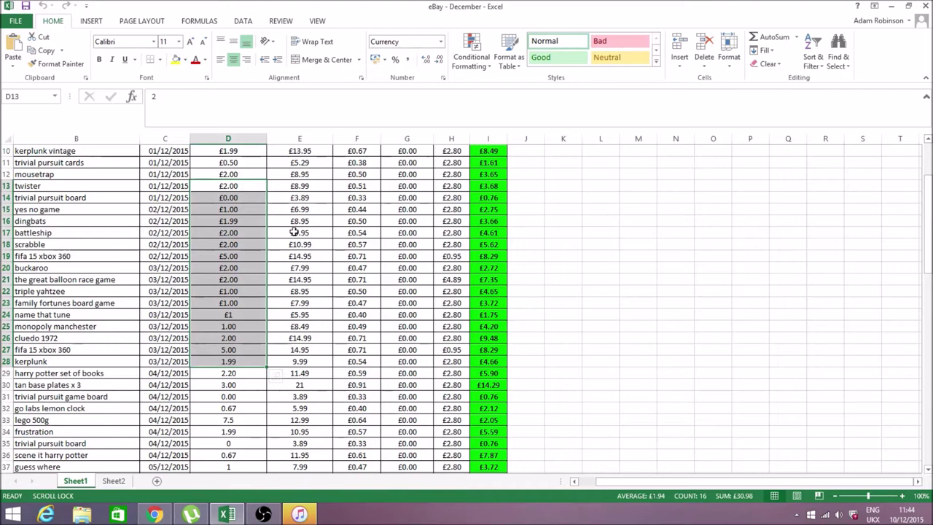
scroll(292, 232, "up", 3)
left_click_drag(248, 249, 248, 450)
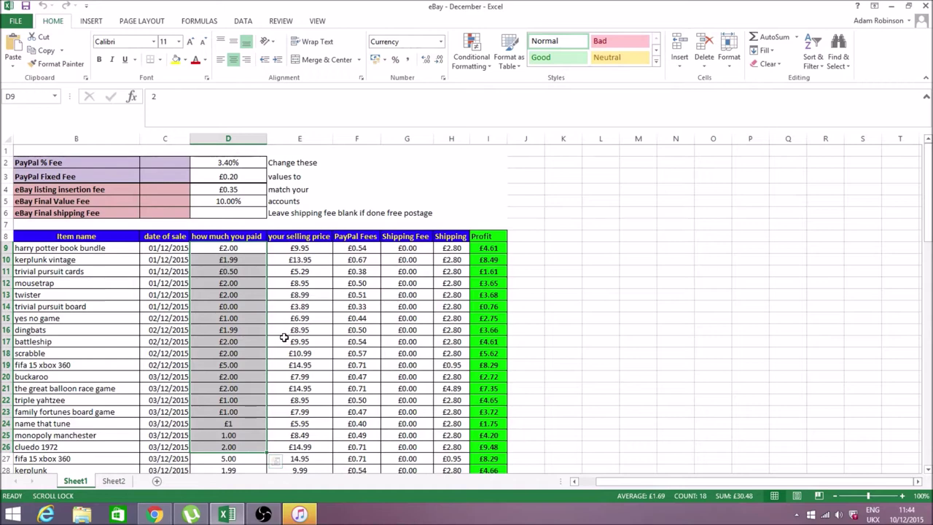
left_click(287, 400)
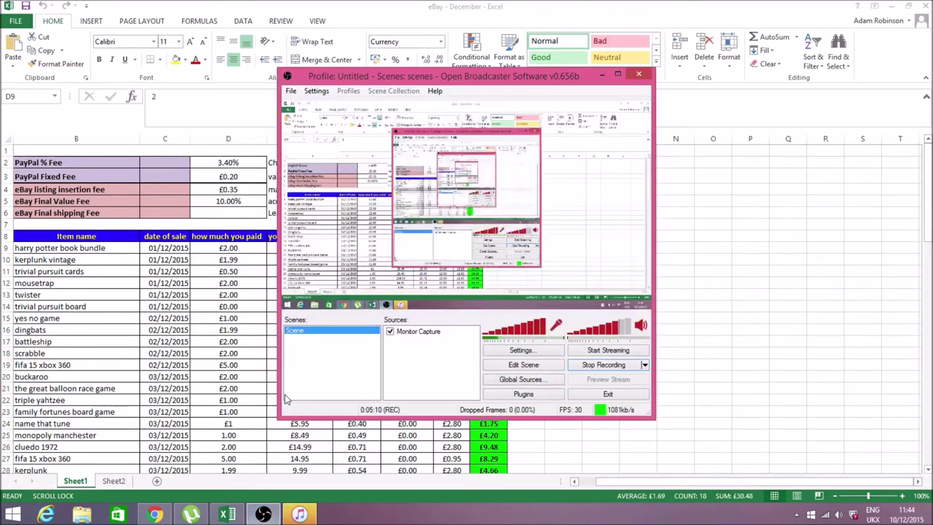